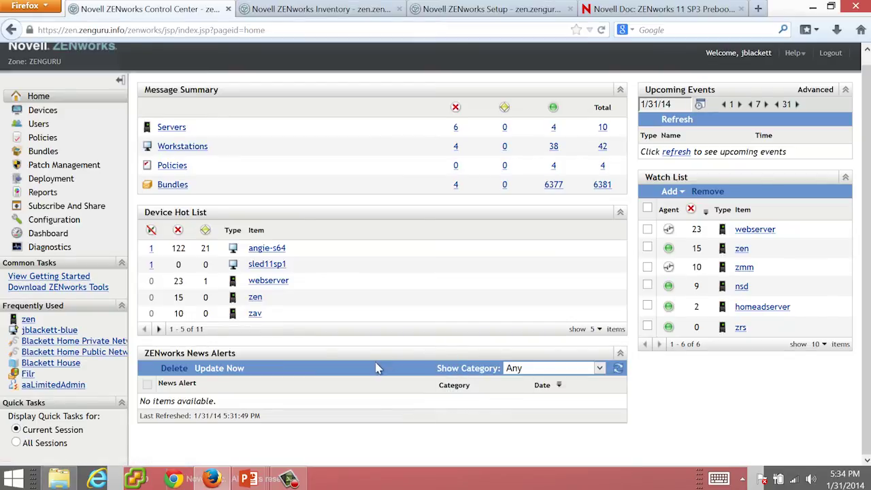
Check the policy categories available for a new Windows policy without creating it, and view the Patch Management dashboard
{"action": "left_click", "coordinate": [59, 139]}
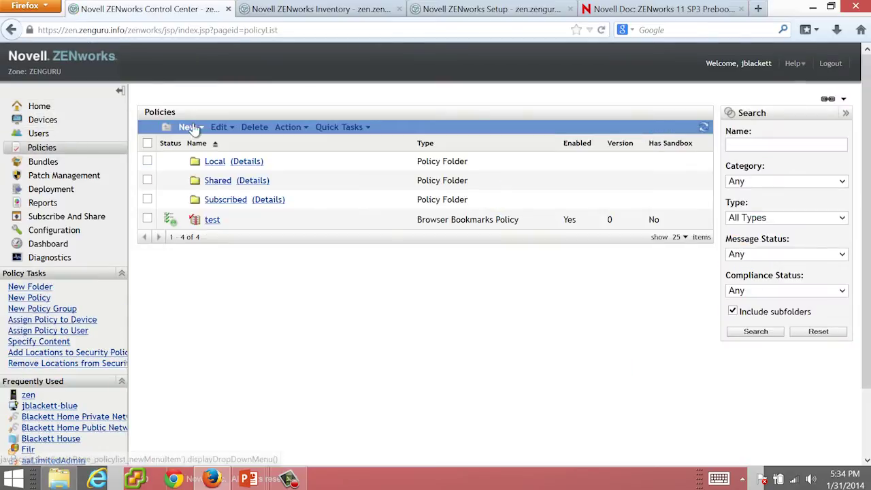
{"action": "left_click", "coordinate": [188, 127]}
{"action": "left_click", "coordinate": [197, 148]}
{"action": "left_click", "coordinate": [168, 216]}
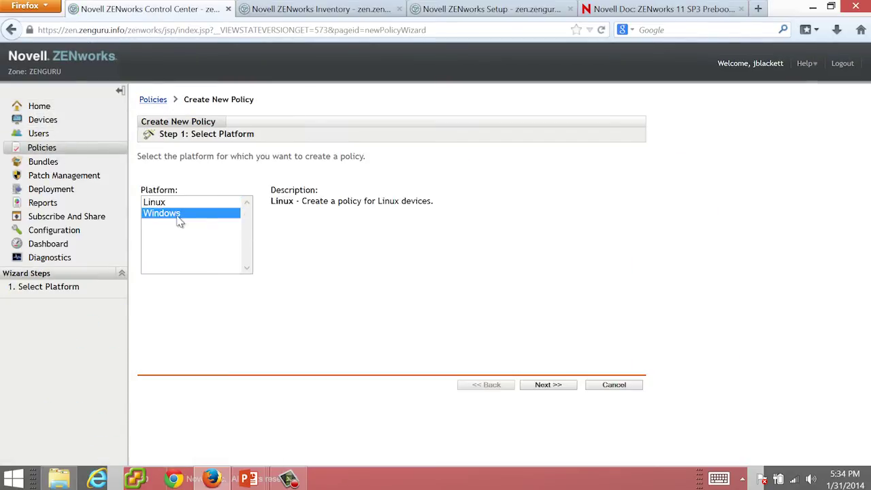
{"action": "left_click", "coordinate": [553, 386]}
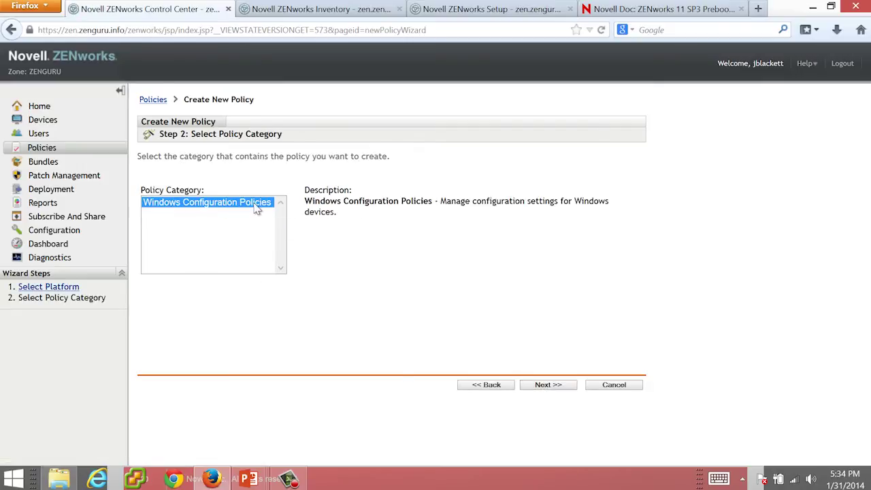
{"action": "left_click", "coordinate": [591, 388]}
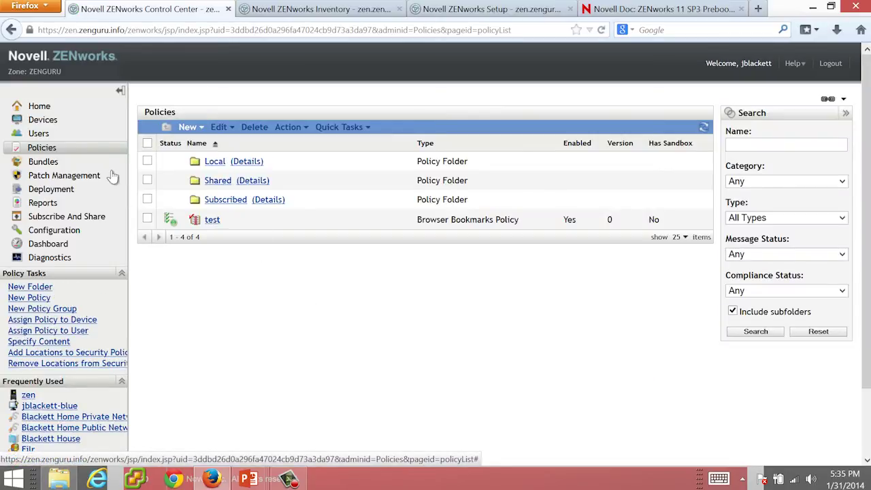
{"action": "left_click", "coordinate": [69, 176]}
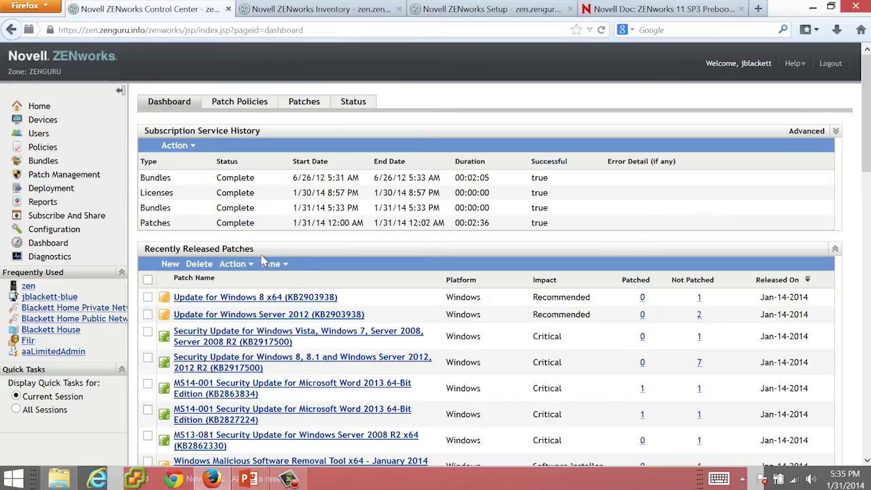
Activate the ZENworks 11 Asset Management product in the zone's product licensing and view the Asset Management page
{"action": "left_click", "coordinate": [92, 232]}
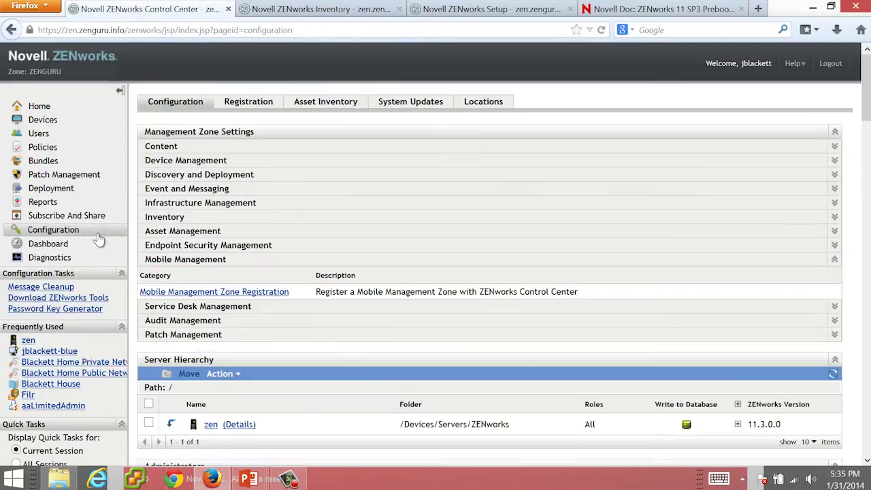
{"action": "scroll", "coordinate": [124, 249], "scroll_direction": "down", "scroll_amount": 10}
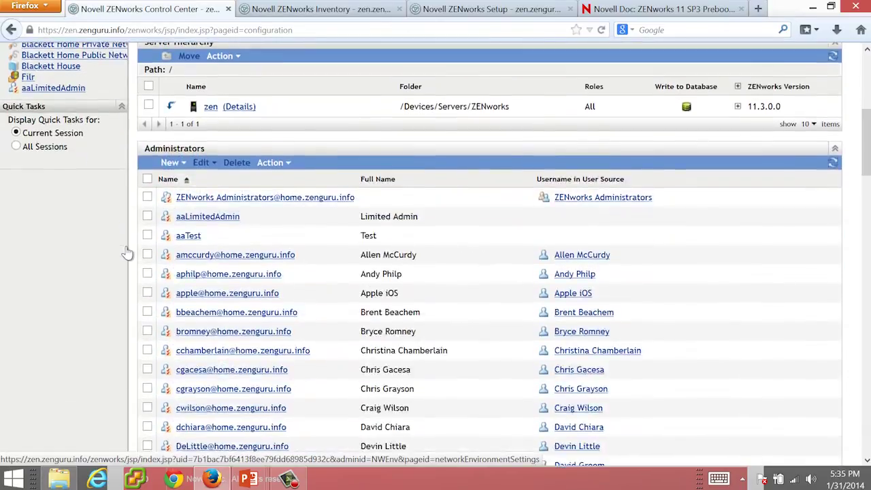
{"action": "scroll", "coordinate": [126, 252], "scroll_direction": "down", "scroll_amount": 15}
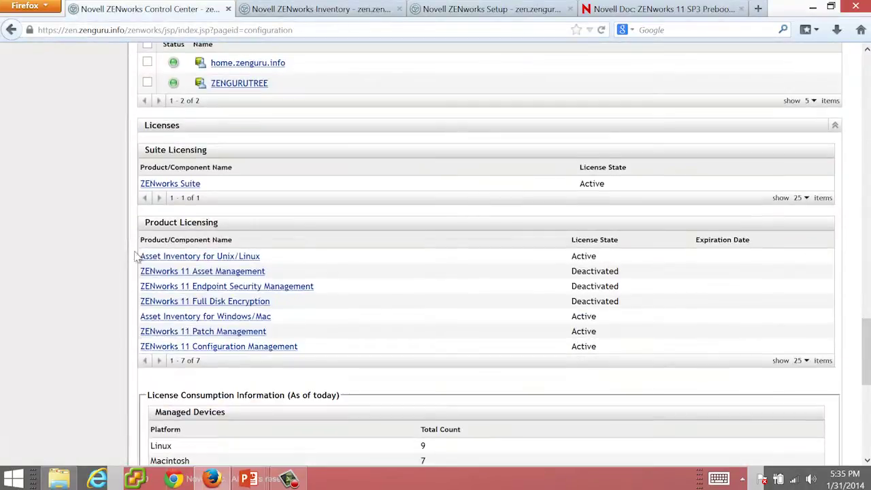
{"action": "left_click", "coordinate": [228, 273]}
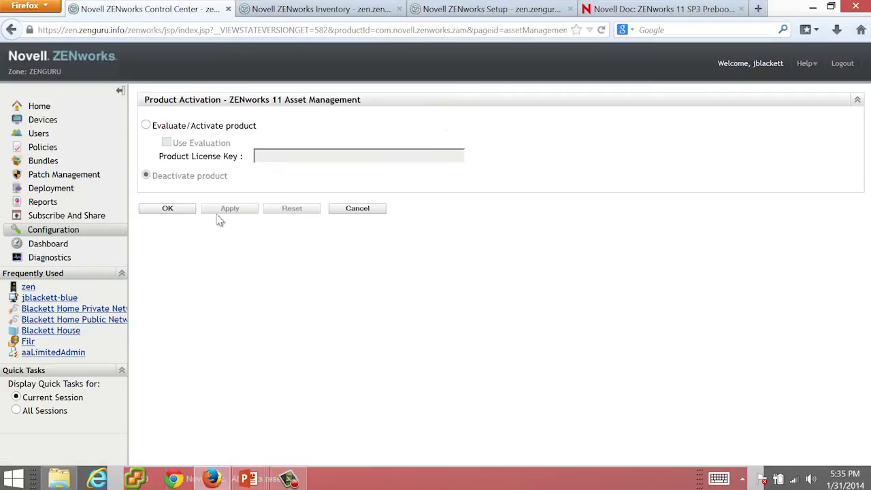
{"action": "left_click", "coordinate": [169, 130]}
{"action": "left_click", "coordinate": [169, 210]}
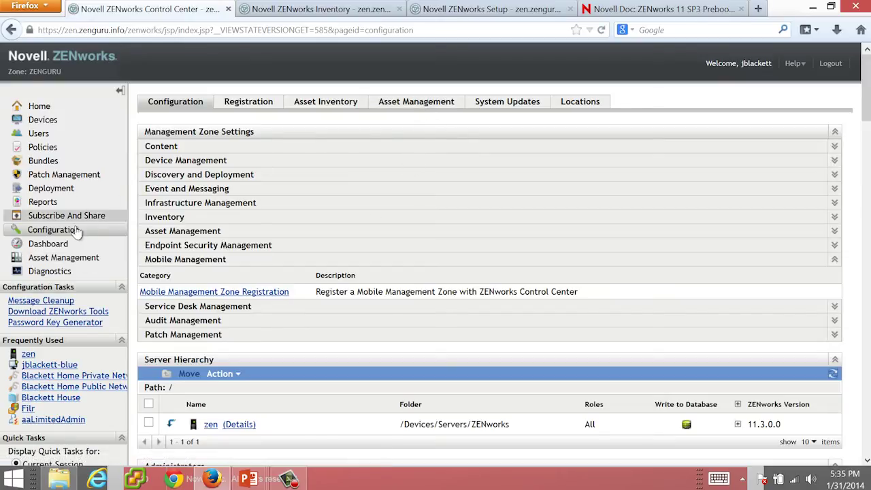
{"action": "left_click", "coordinate": [71, 260]}
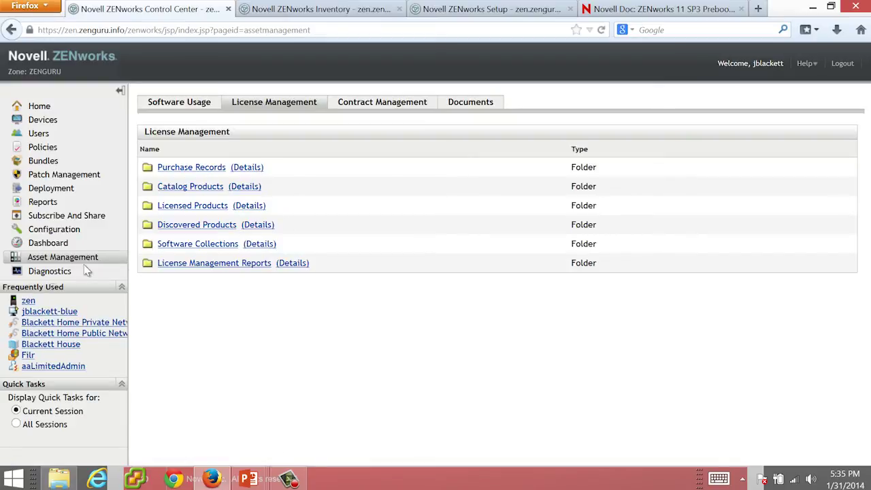
Activate the ZENworks 11 Endpoint Security Management product in the zone's product licensing
{"action": "left_click", "coordinate": [35, 235]}
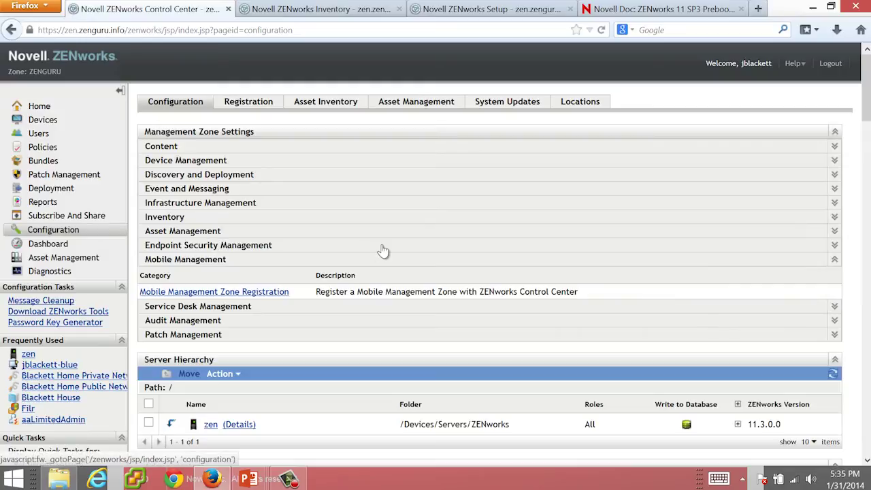
{"action": "scroll", "coordinate": [383, 246], "scroll_direction": "down", "scroll_amount": 20}
{"action": "scroll", "coordinate": [383, 247], "scroll_direction": "down", "scroll_amount": 4}
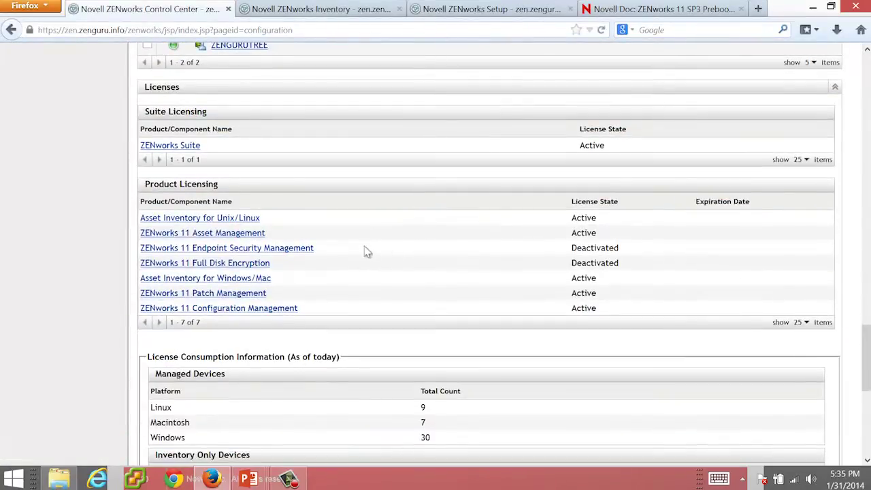
{"action": "left_click", "coordinate": [244, 251]}
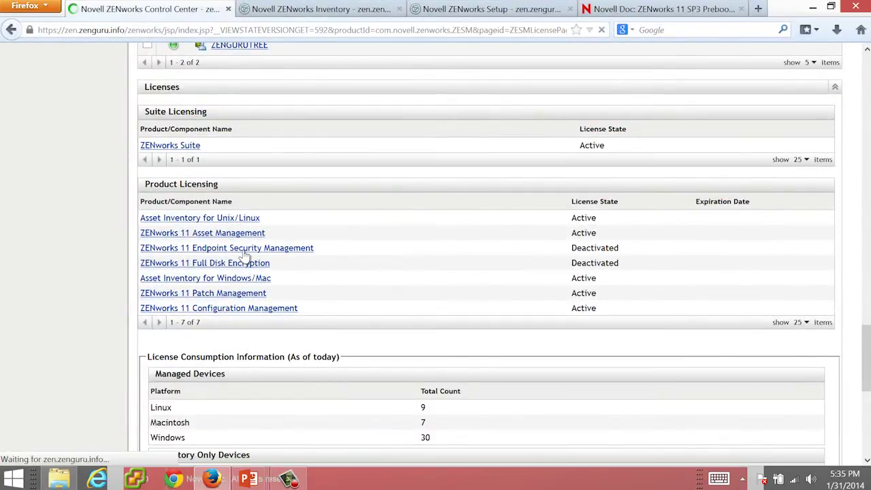
{"action": "left_click", "coordinate": [146, 125]}
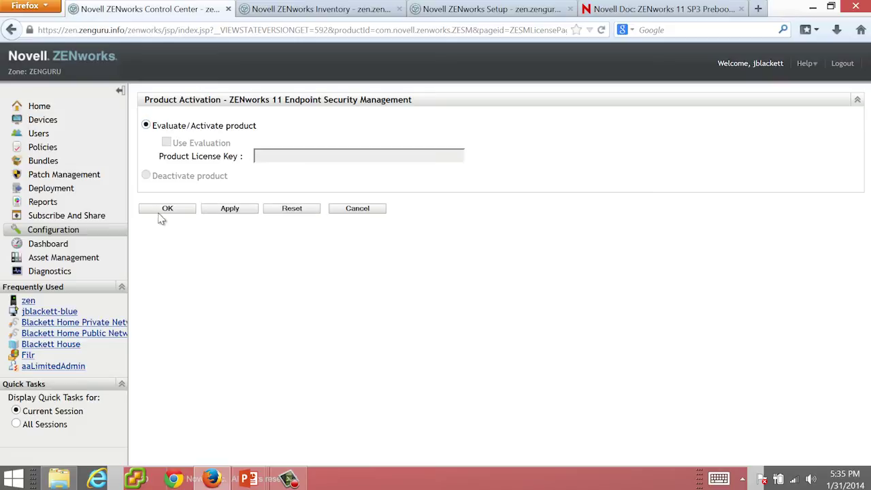
{"action": "left_click", "coordinate": [163, 210]}
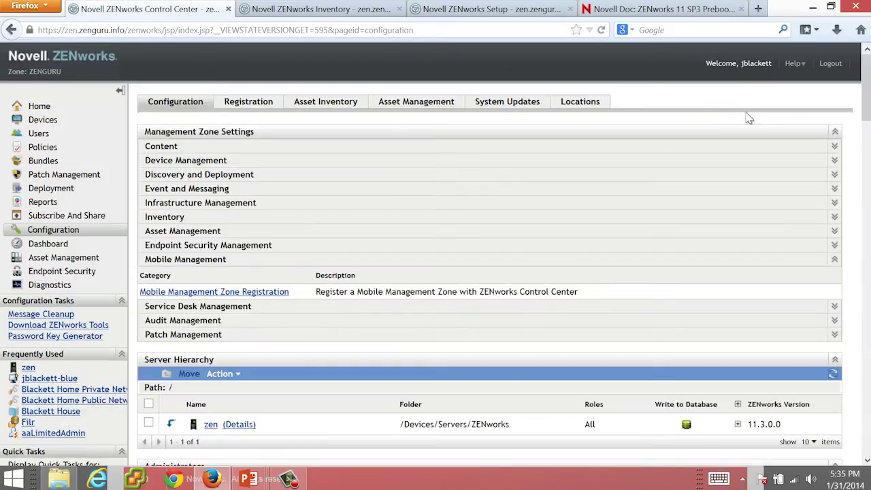
Activate the ZENworks 11 Full Disk Encryption product in the zone's product licensing
{"action": "scroll", "coordinate": [836, 188], "scroll_direction": "down", "scroll_amount": 15}
{"action": "scroll", "coordinate": [820, 323], "scroll_direction": "down", "scroll_amount": 3}
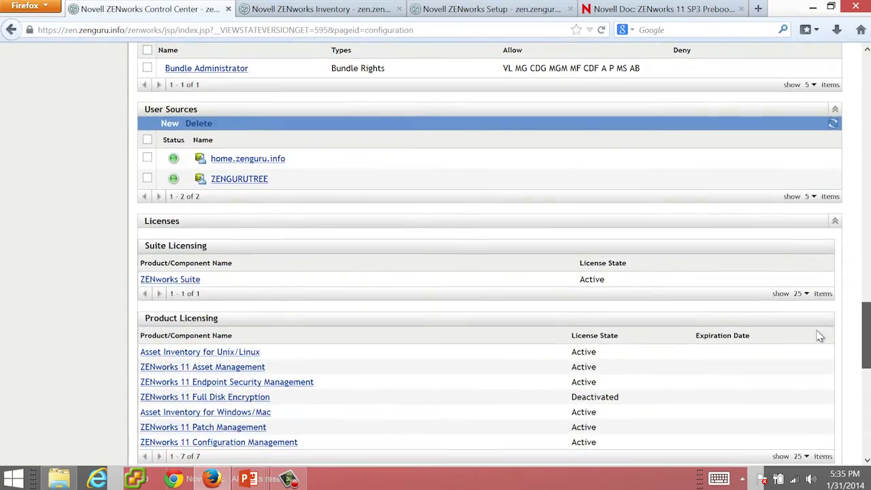
{"action": "left_click", "coordinate": [236, 395]}
{"action": "left_click", "coordinate": [220, 127]}
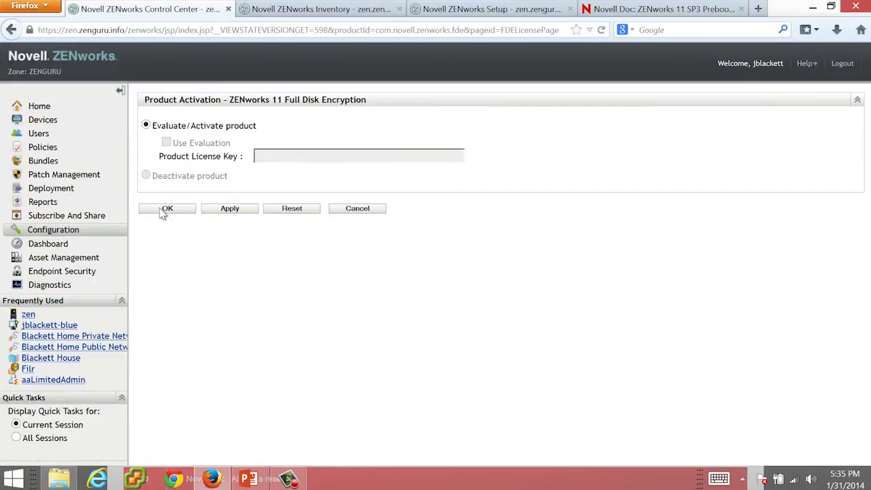
{"action": "left_click", "coordinate": [165, 210]}
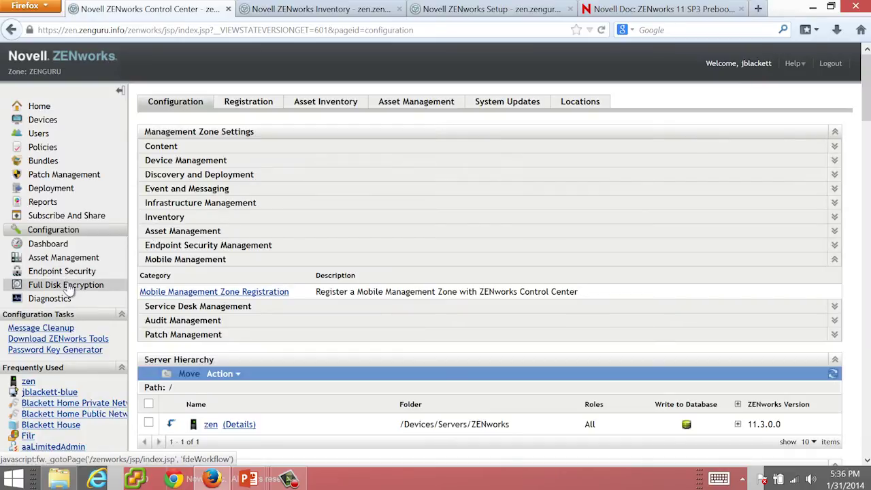
Start a new policy for the Windows platform and examine which policy categories it offers
{"action": "left_click", "coordinate": [78, 150]}
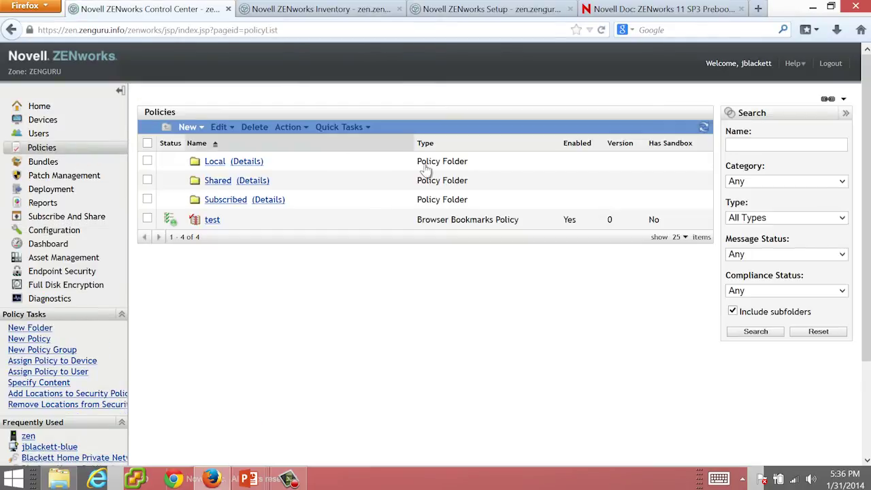
{"action": "left_click", "coordinate": [190, 130]}
{"action": "left_click", "coordinate": [196, 150]}
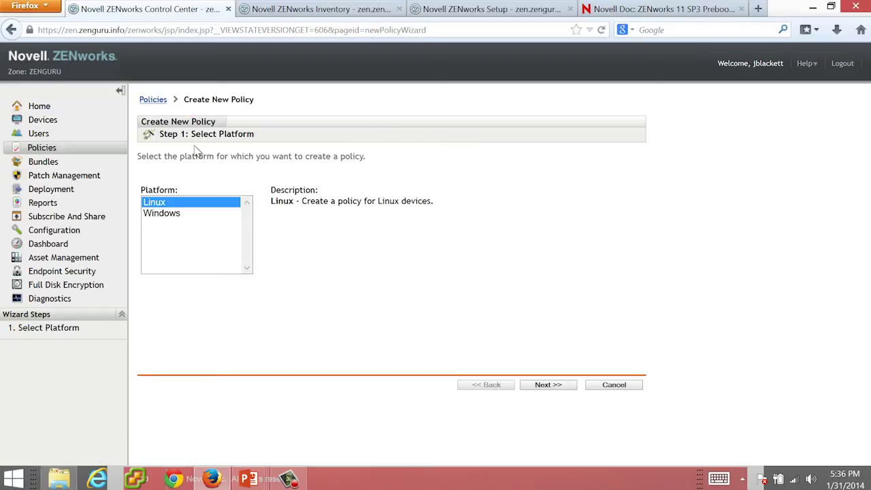
{"action": "left_click", "coordinate": [170, 213]}
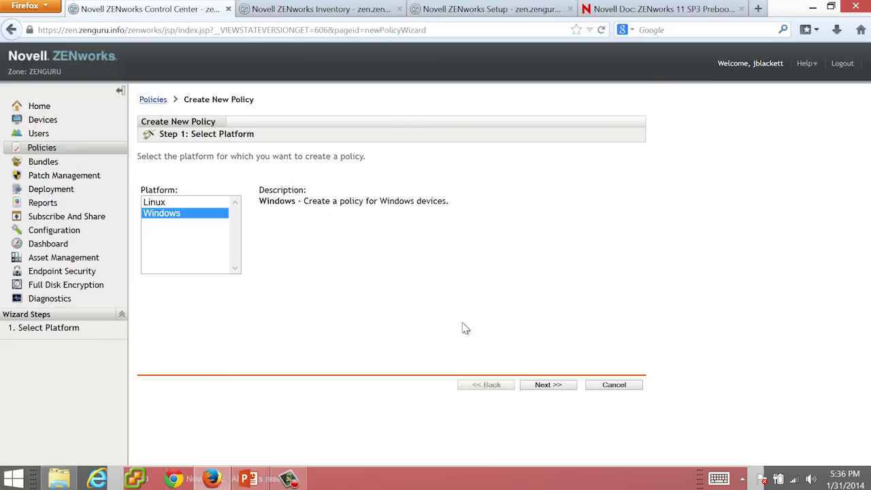
{"action": "left_click", "coordinate": [552, 386]}
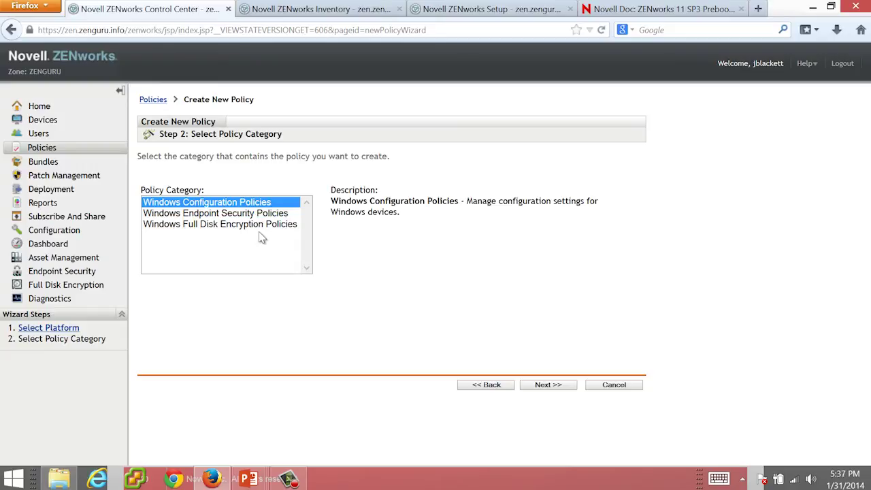
Register the ZENworks Mobile Management server zmm.zenguru.info with the zone name Zenworks in the management zone settings
{"action": "left_click", "coordinate": [105, 235]}
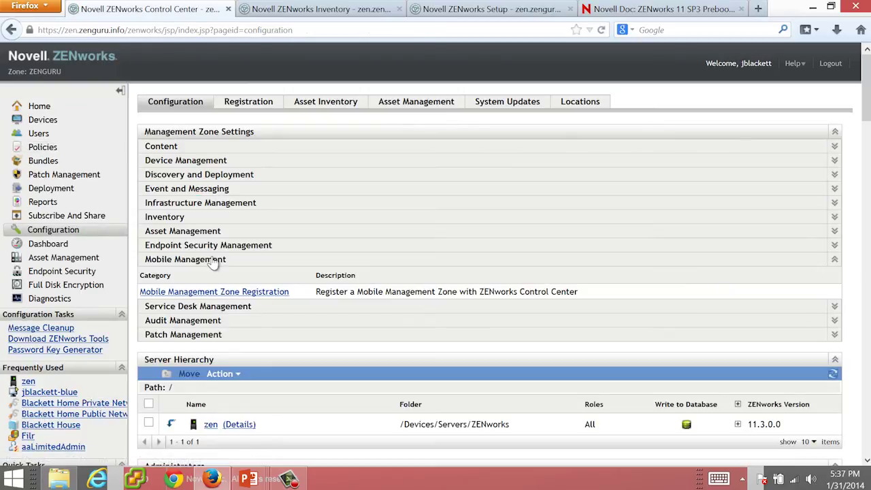
{"action": "left_click", "coordinate": [207, 292]}
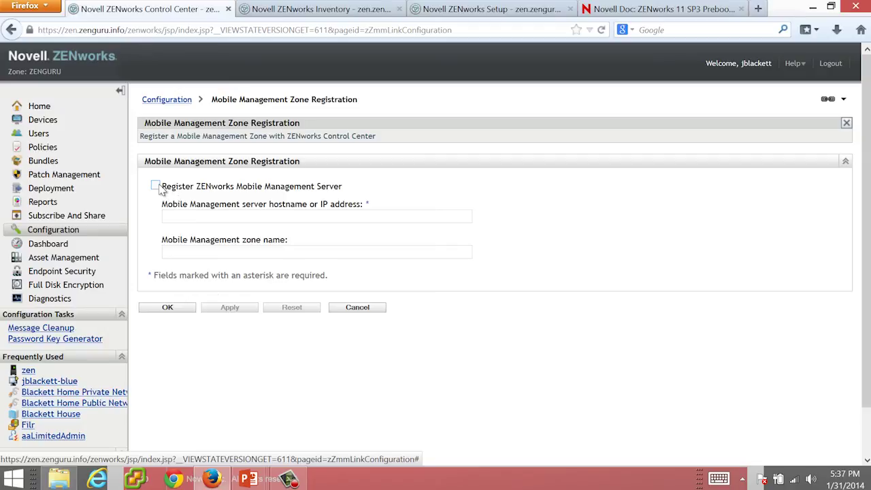
{"action": "left_click", "coordinate": [156, 185]}
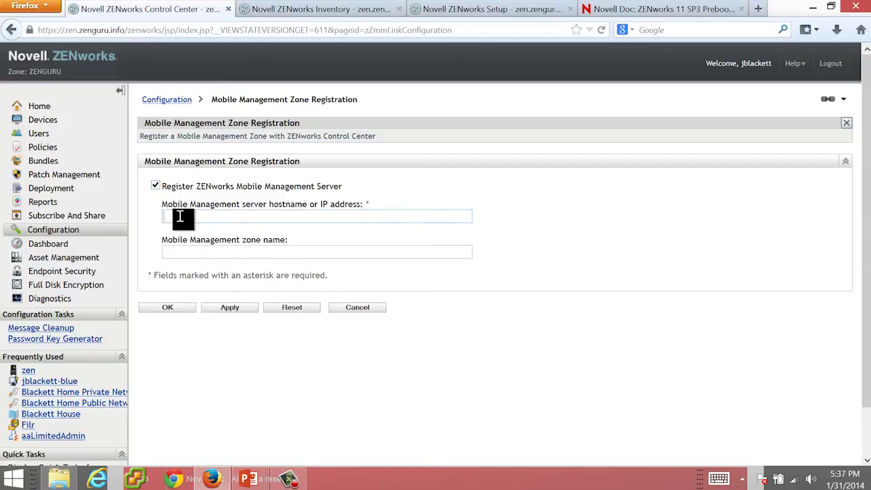
{"action": "type", "text": "zmm.zenguru.info"}
{"action": "key", "text": "Tab"}
{"action": "type", "text": "Zenworks"}
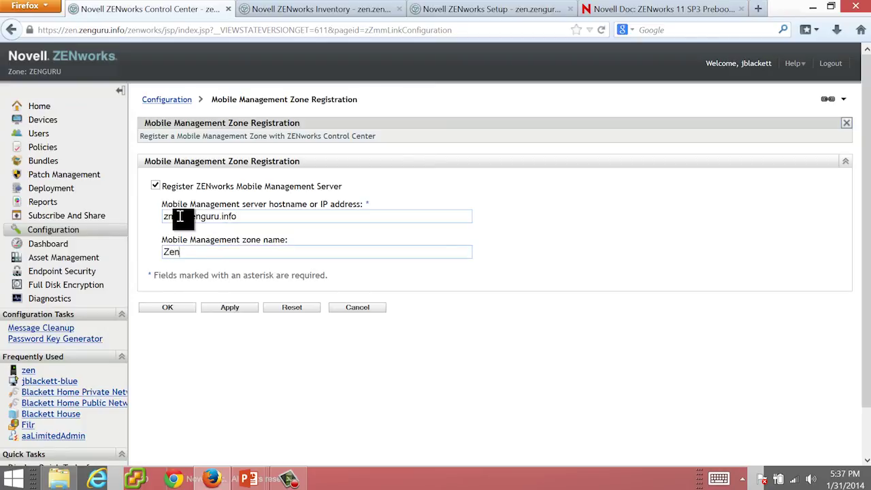
{"action": "left_click", "coordinate": [185, 310]}
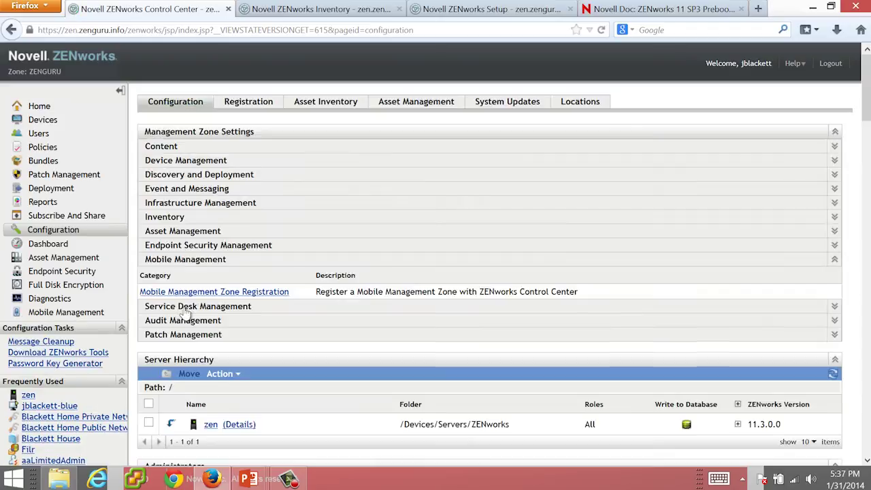